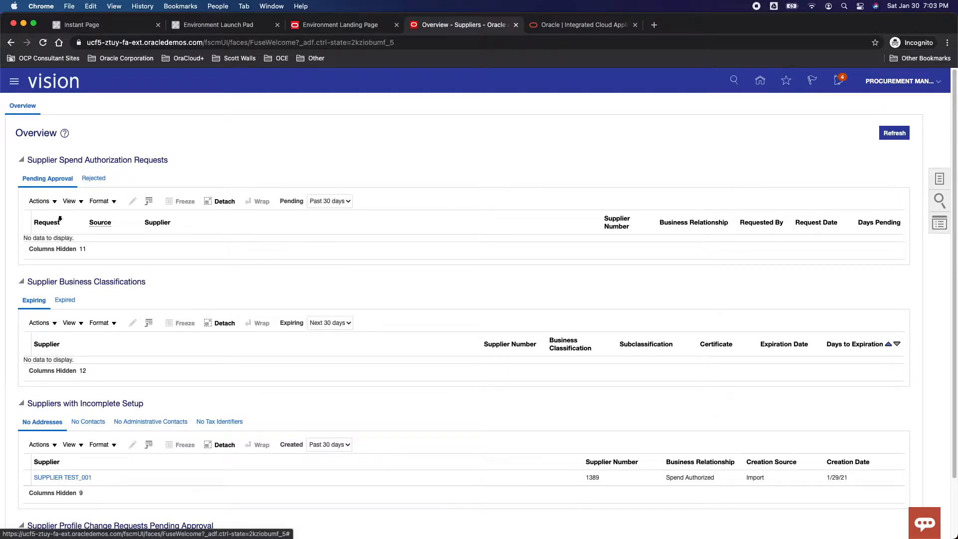
Step: Look over the overview sections on spend authorization, business classifications, incomplete setup and profile change requests
{"action": "left_click_drag", "start_coordinate": [47, 159], "coordinate": [86, 170]}
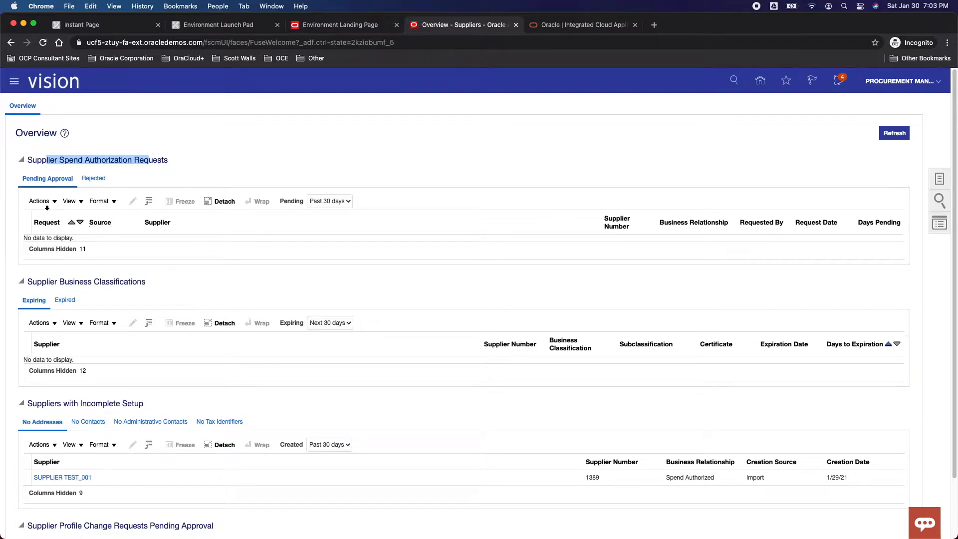
{"action": "left_click_drag", "start_coordinate": [55, 283], "coordinate": [113, 283]}
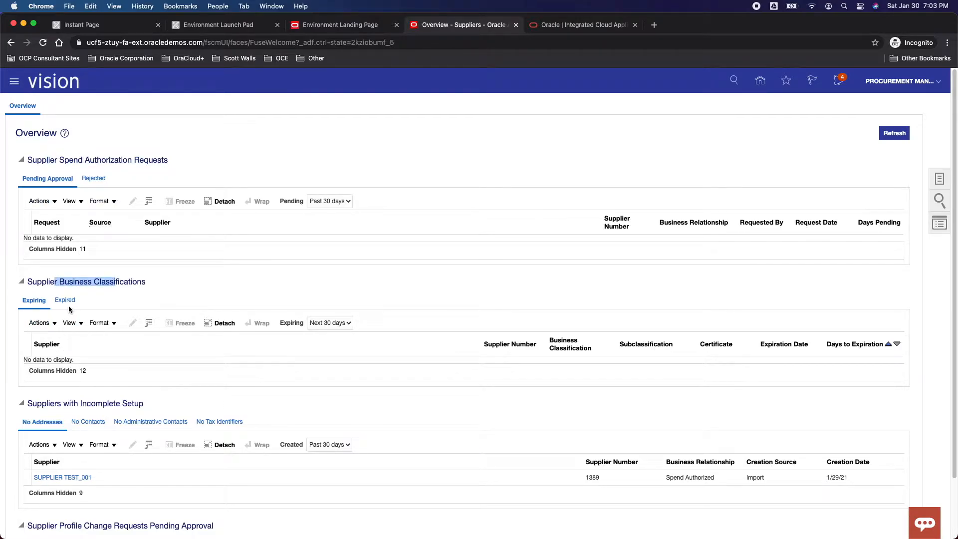
{"action": "left_click_drag", "start_coordinate": [55, 404], "coordinate": [134, 408]}
{"action": "scroll", "coordinate": [136, 411], "scroll_direction": "down", "scroll_amount": 3}
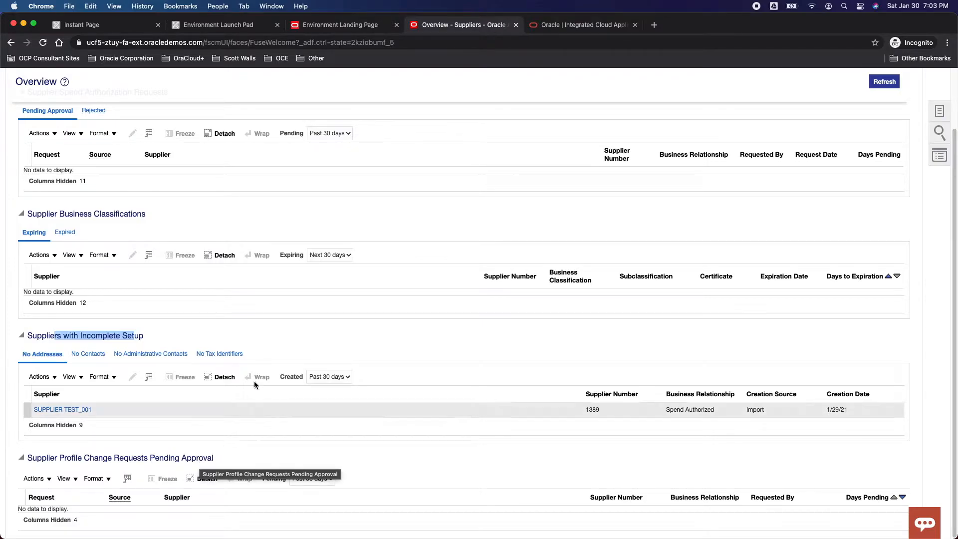
{"action": "scroll", "coordinate": [519, 277], "scroll_direction": "up", "scroll_amount": 3}
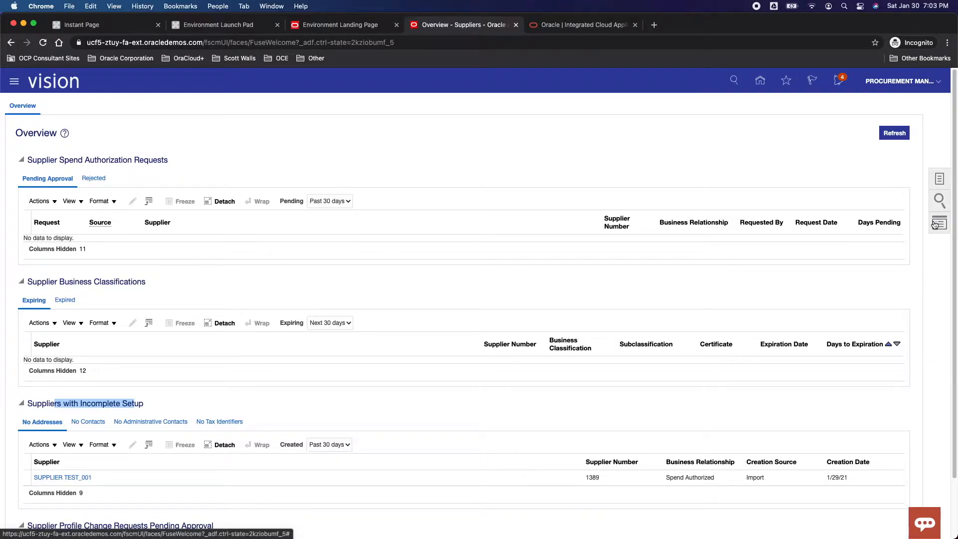
Step: Open the Manage Suppliers page and view the keyword supplier search and the supplier shortcut list
{"action": "left_click", "coordinate": [941, 181]}
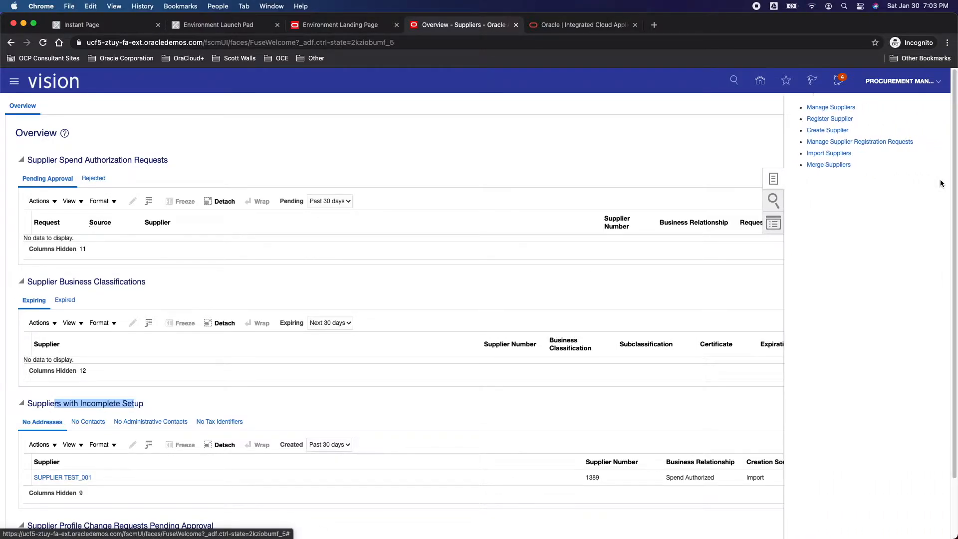
{"action": "left_click", "coordinate": [832, 107]}
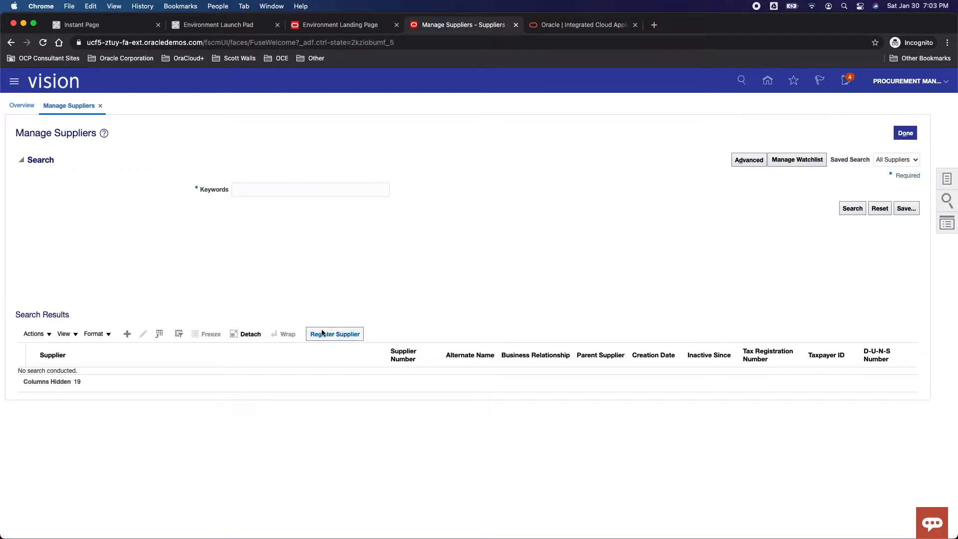
{"action": "left_click", "coordinate": [946, 181]}
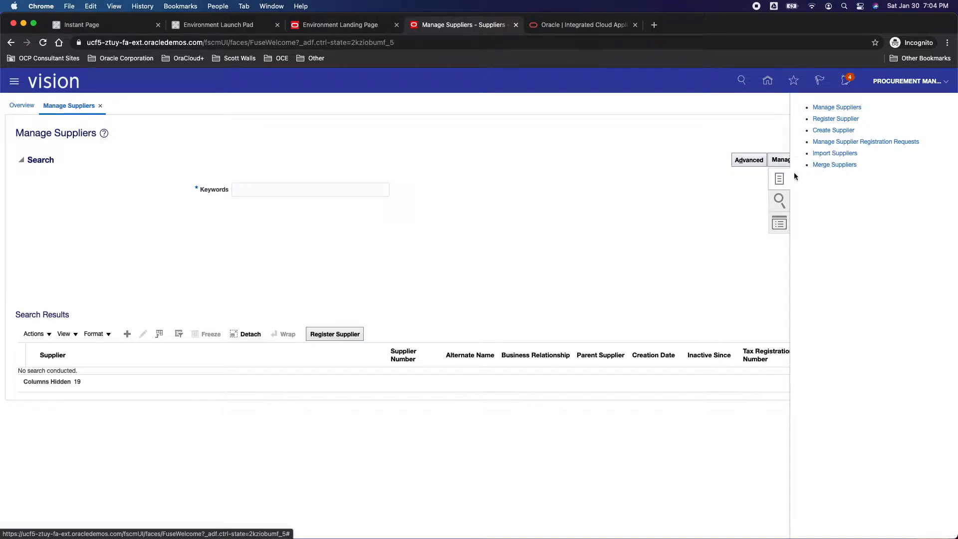
{"action": "left_click", "coordinate": [780, 201]}
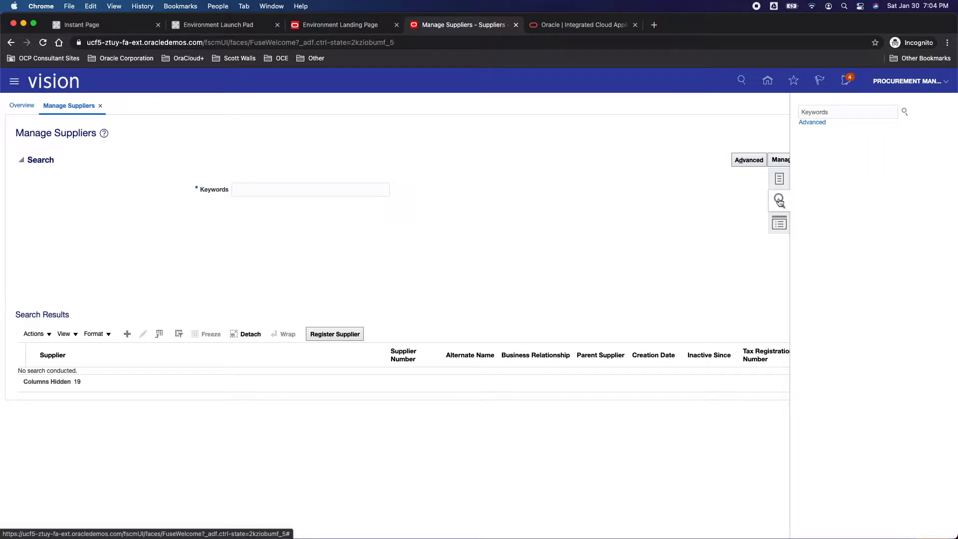
{"action": "left_click", "coordinate": [872, 113]}
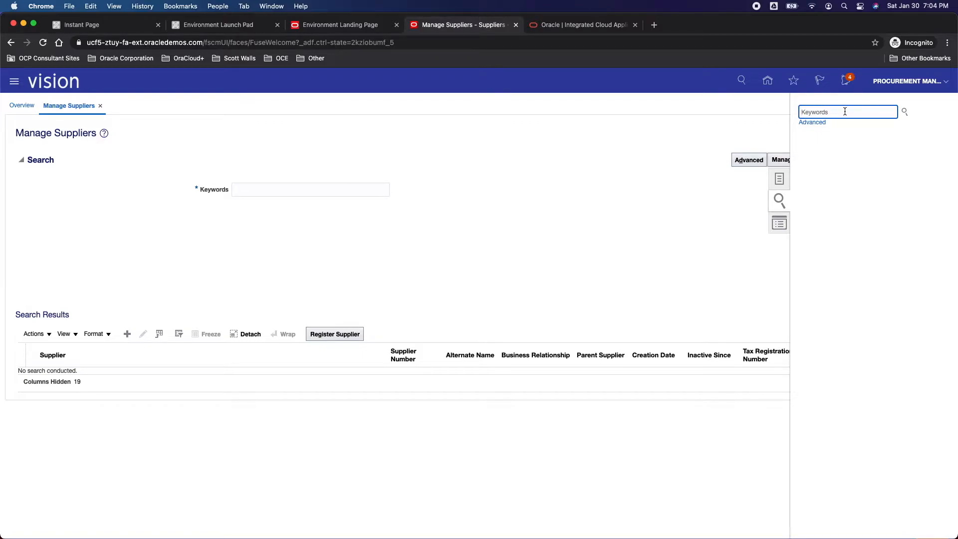
{"action": "left_click", "coordinate": [779, 225]}
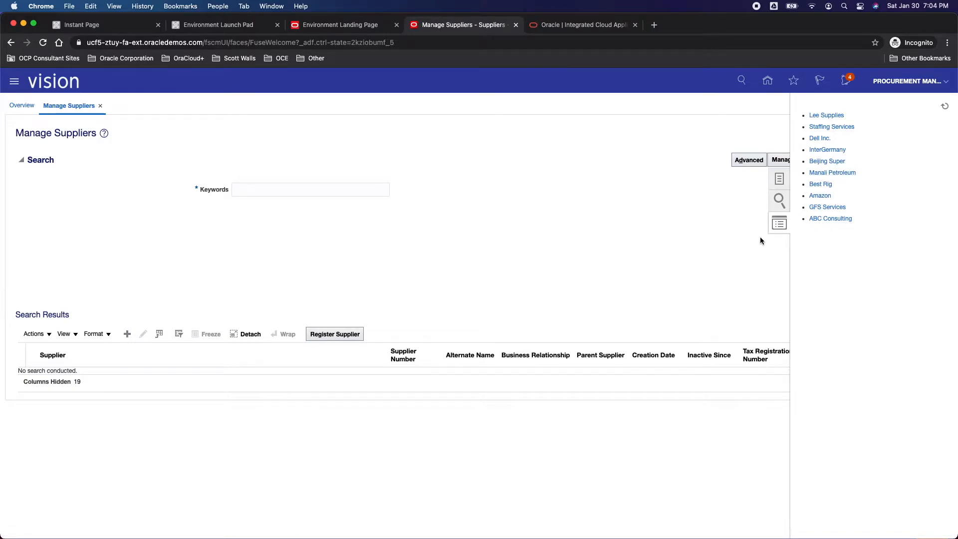
Step: Start creating a supplier called OraCloud Plus with business relationship Spend Authorized and tax organization type Corporation
{"action": "left_click", "coordinate": [777, 176]}
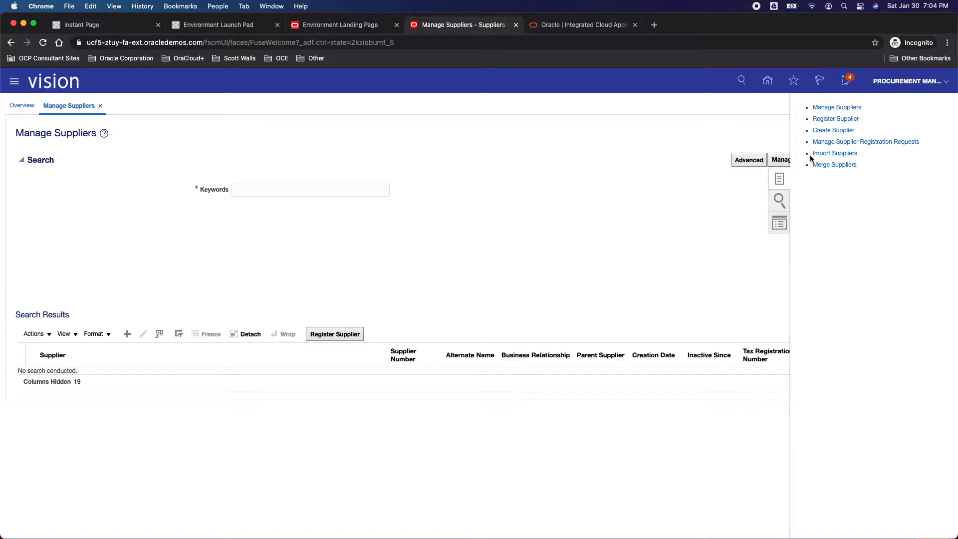
{"action": "left_click", "coordinate": [837, 131]}
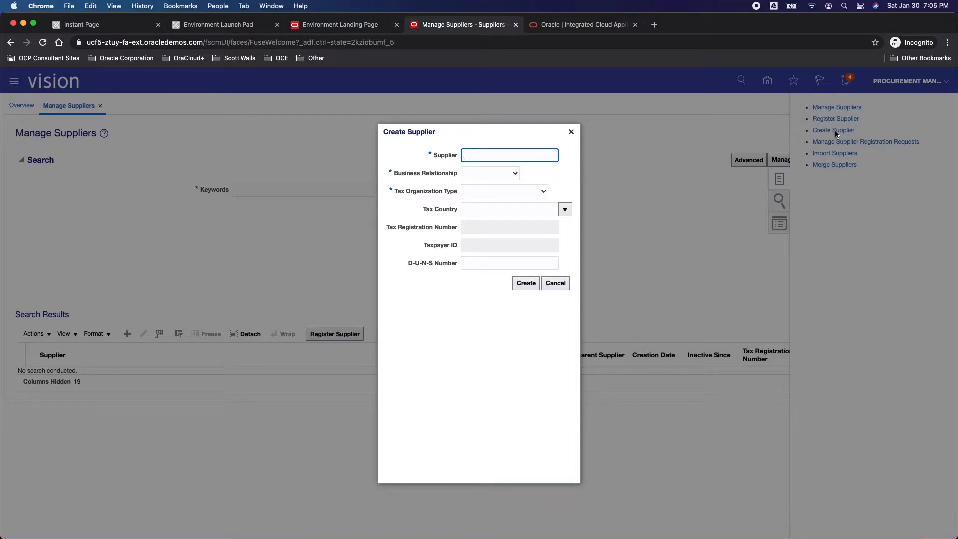
{"action": "type", "text": "OraCloud Plus"}
{"action": "left_click", "coordinate": [515, 173]}
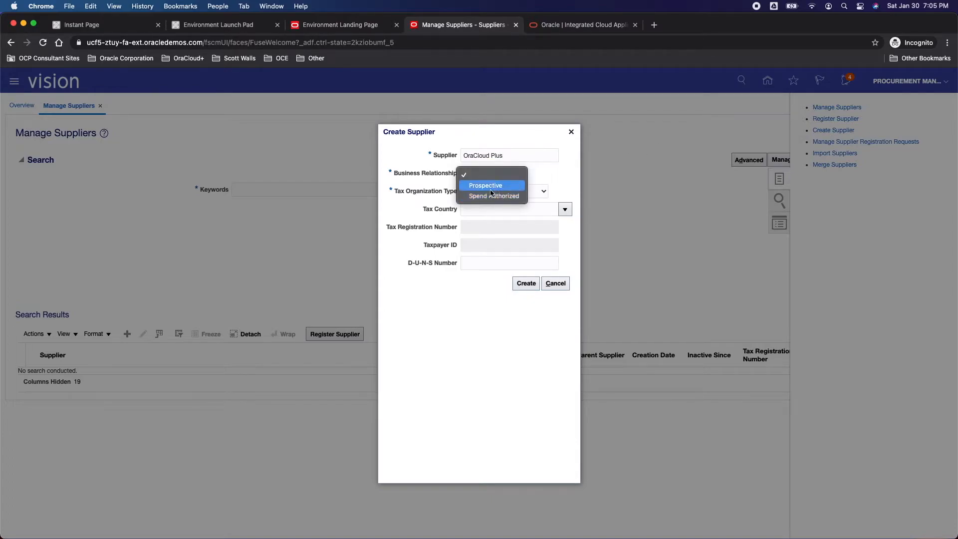
{"action": "left_click", "coordinate": [494, 196]}
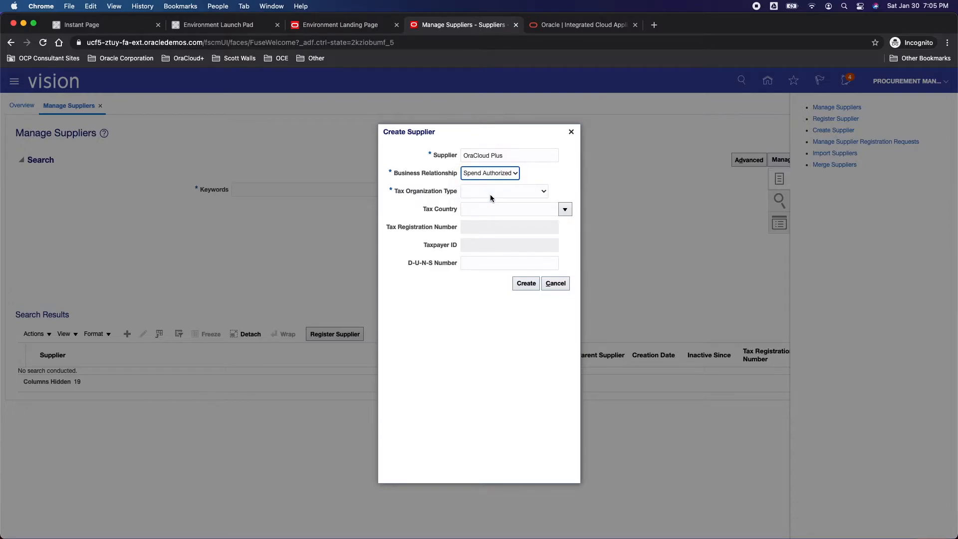
{"action": "left_click", "coordinate": [514, 195]}
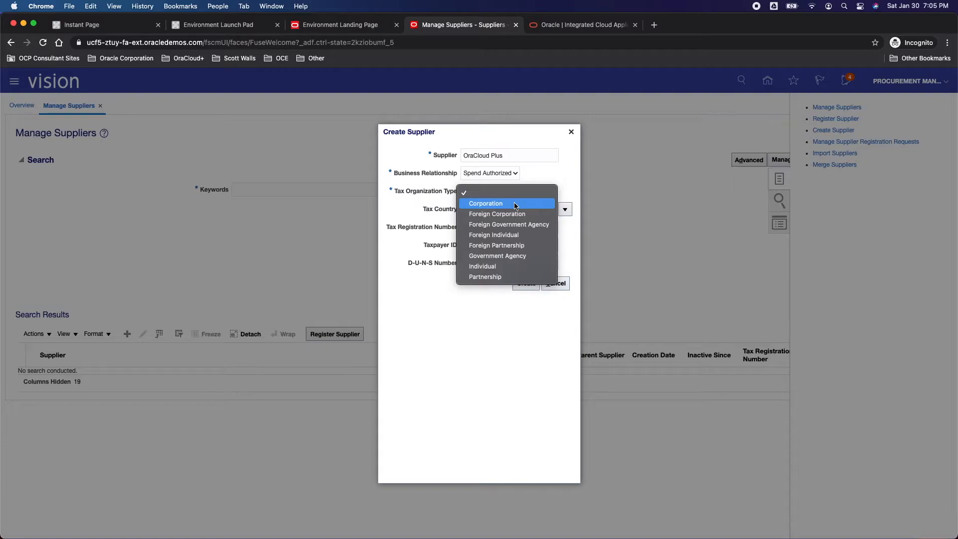
{"action": "left_click", "coordinate": [515, 204]}
Step: Set the new supplier's tax country to United States
{"action": "left_click", "coordinate": [513, 209]}
{"action": "type", "text": "nuited states"}
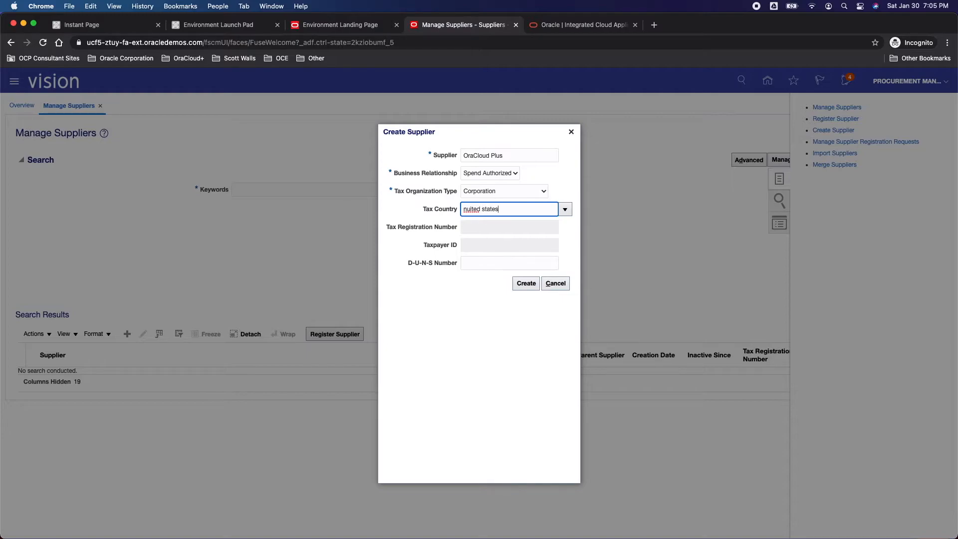
{"action": "key", "text": "Tab"}
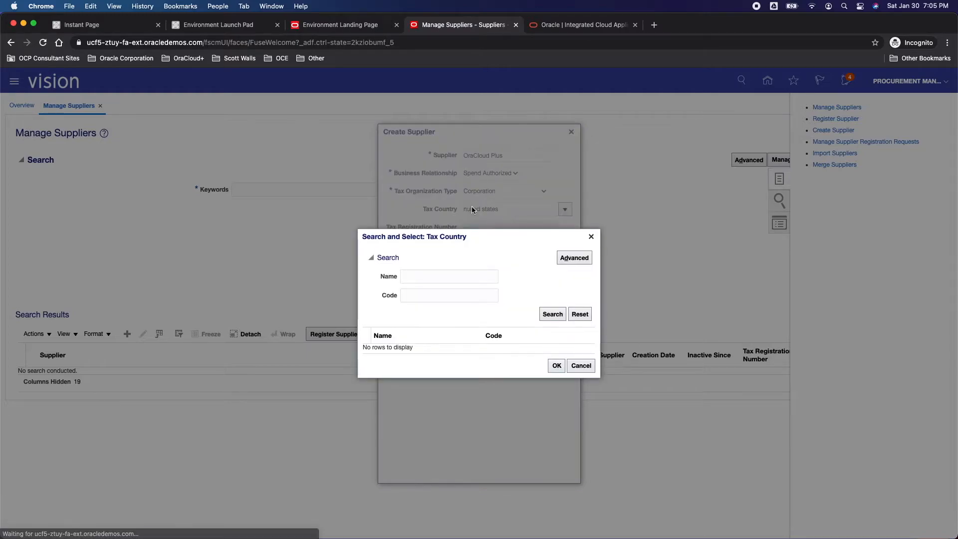
{"action": "left_click", "coordinate": [592, 237]}
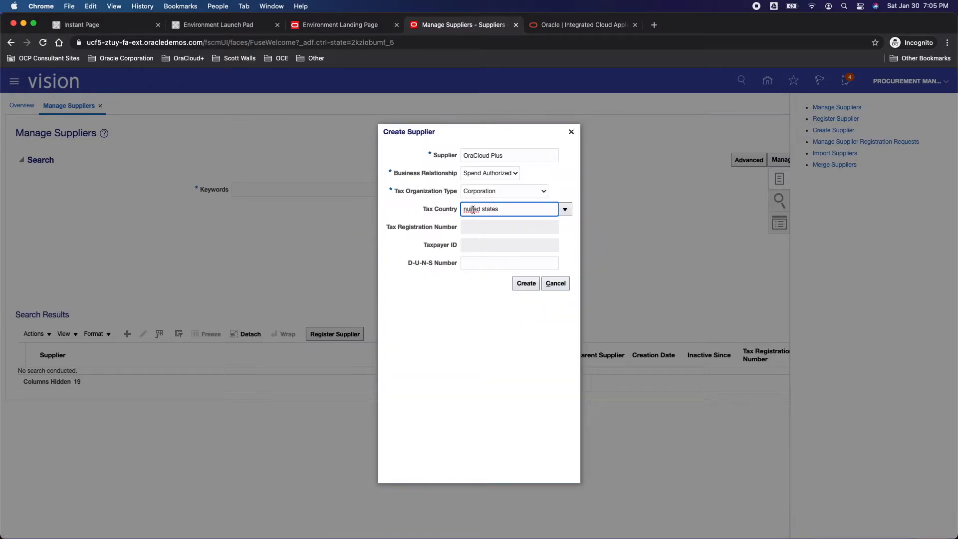
{"action": "key", "text": "BackSpace"}
{"action": "key", "text": "BackSpace"}
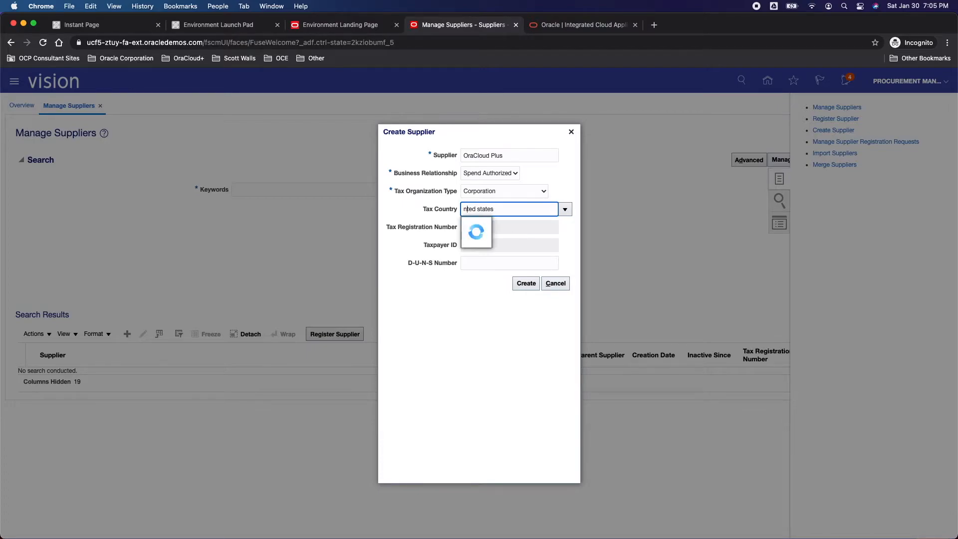
{"action": "key", "text": "BackSpace"}
{"action": "type", "text": "uni"}
{"action": "left_click", "coordinate": [531, 225]}
Step: Enter the supplier's taxpayer ID, leave the tax registration and D-U-N-S numbers empty, and create the supplier
{"action": "left_click", "coordinate": [486, 227]}
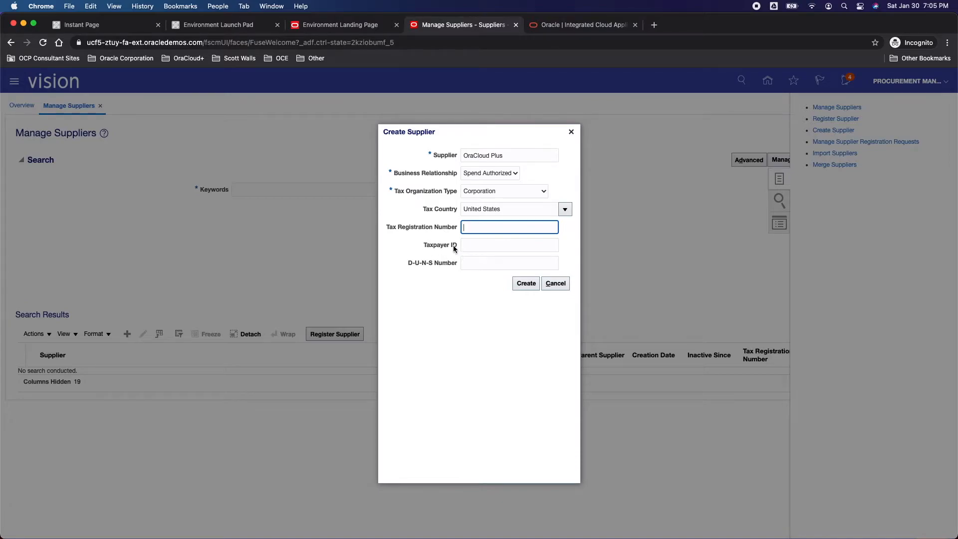
{"action": "left_click_drag", "start_coordinate": [406, 227], "coordinate": [441, 229]}
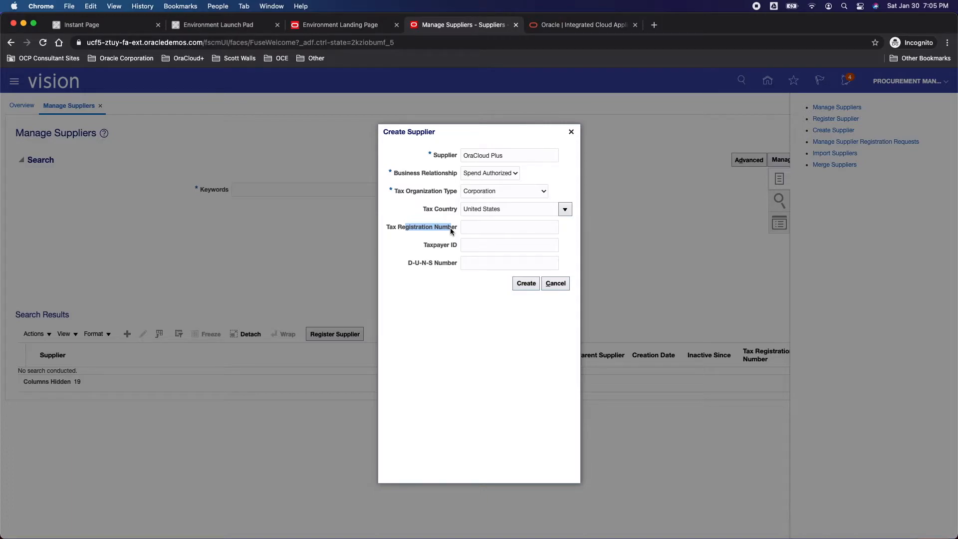
{"action": "left_click", "coordinate": [468, 245]}
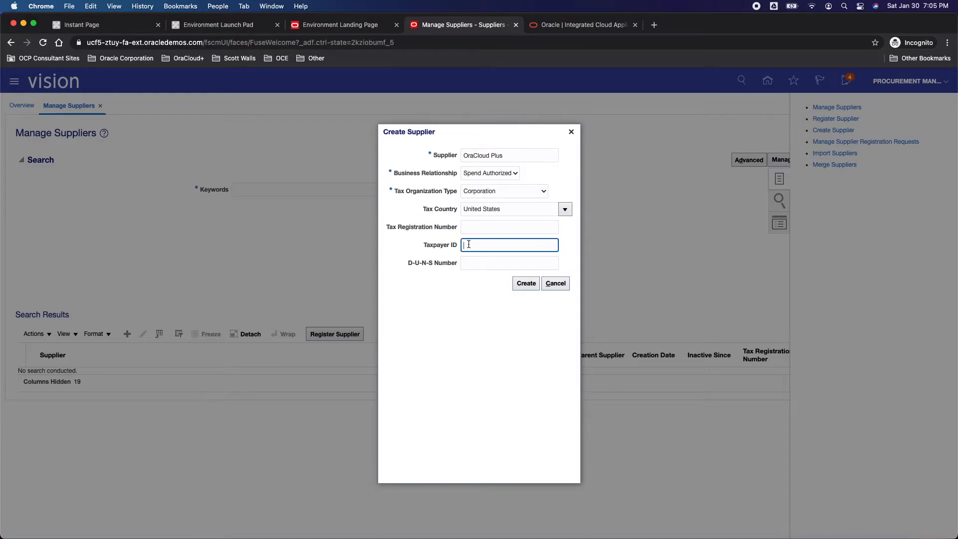
{"action": "type", "text": "909998877"}
{"action": "key", "text": "Tab"}
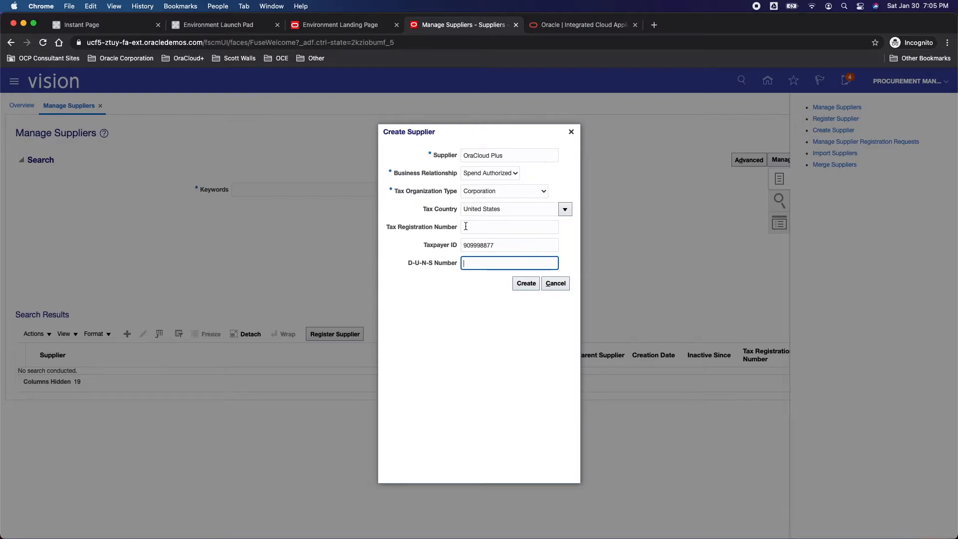
{"action": "left_click", "coordinate": [530, 285]}
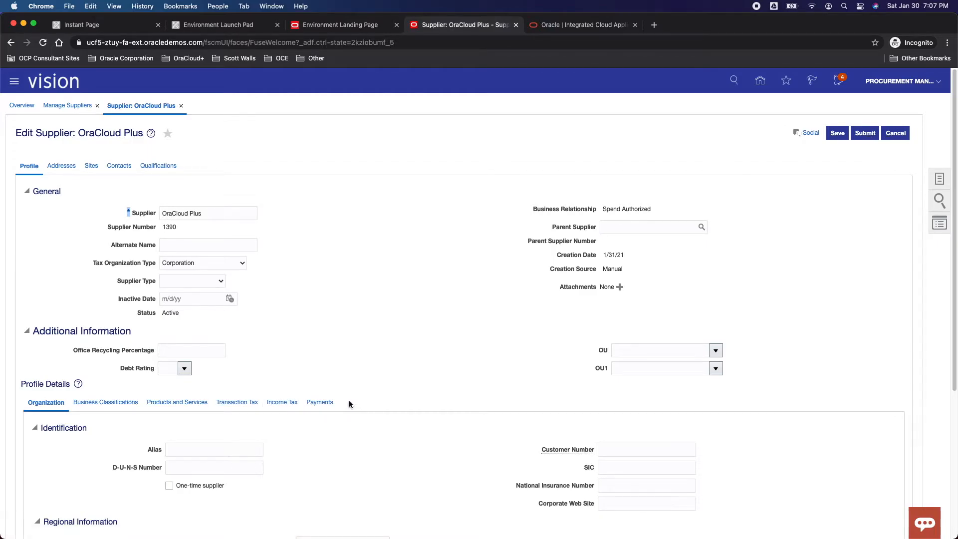
Step: Add a new address to the supplier with the address name main, and enter a street in its first address line
{"action": "scroll", "coordinate": [349, 402], "scroll_direction": "down", "scroll_amount": 5}
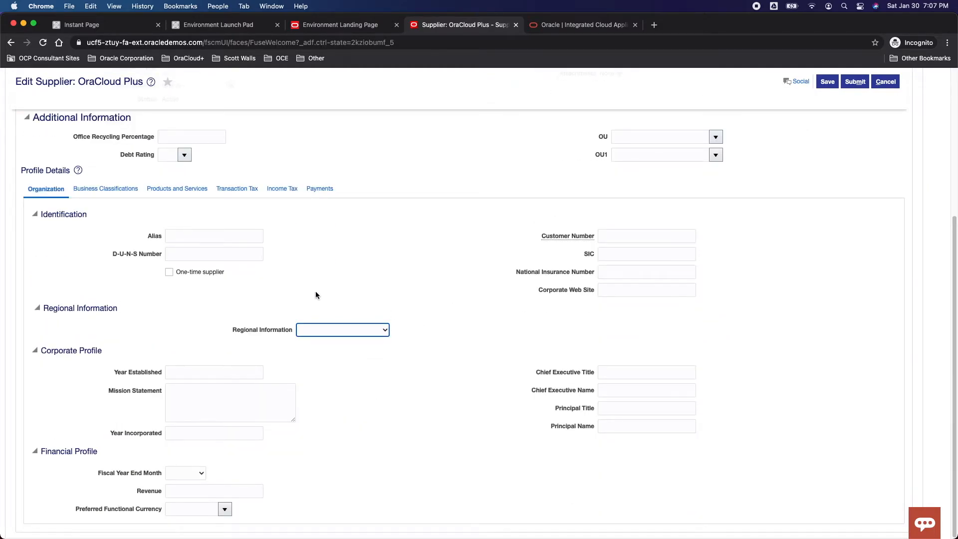
{"action": "scroll", "coordinate": [330, 296], "scroll_direction": "up", "scroll_amount": 5}
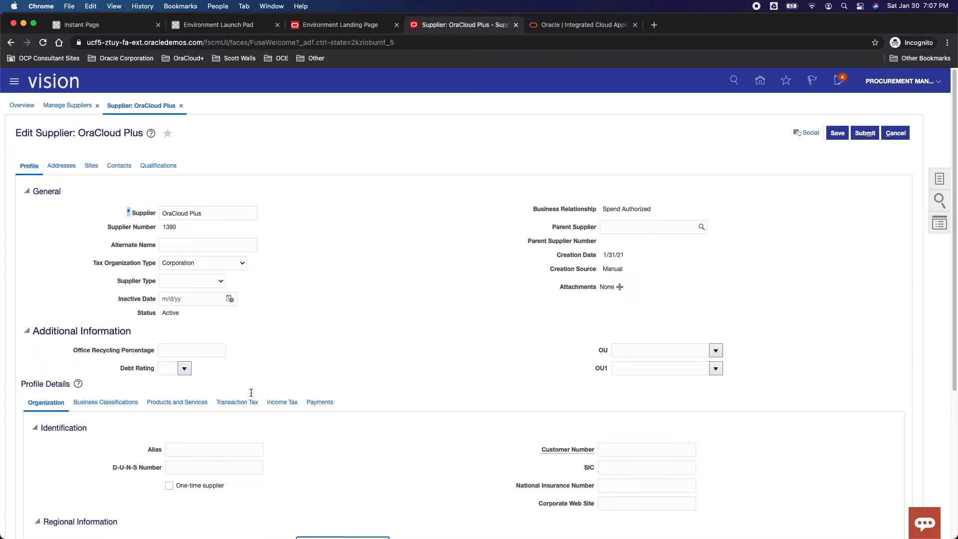
{"action": "left_click", "coordinate": [62, 166]}
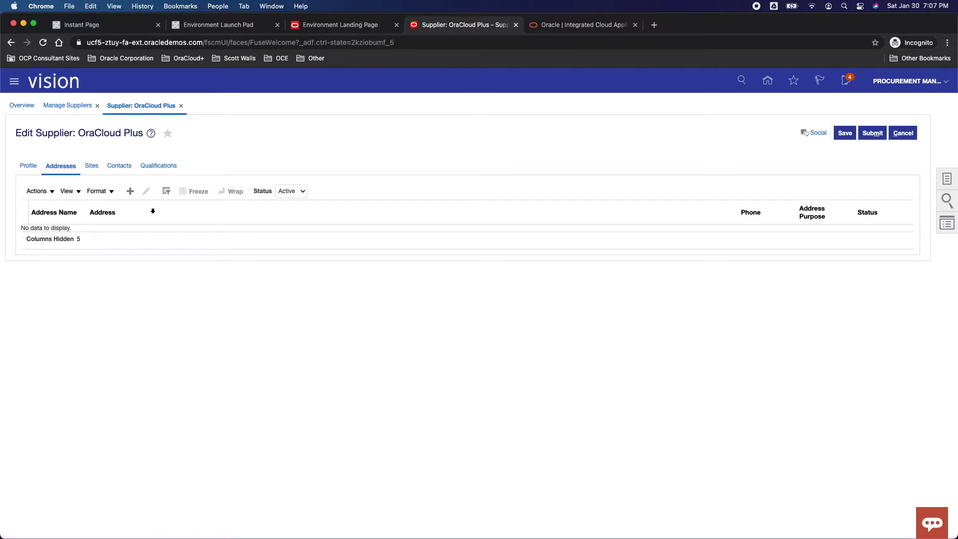
{"action": "left_click", "coordinate": [133, 192]}
{"action": "left_click", "coordinate": [185, 195]}
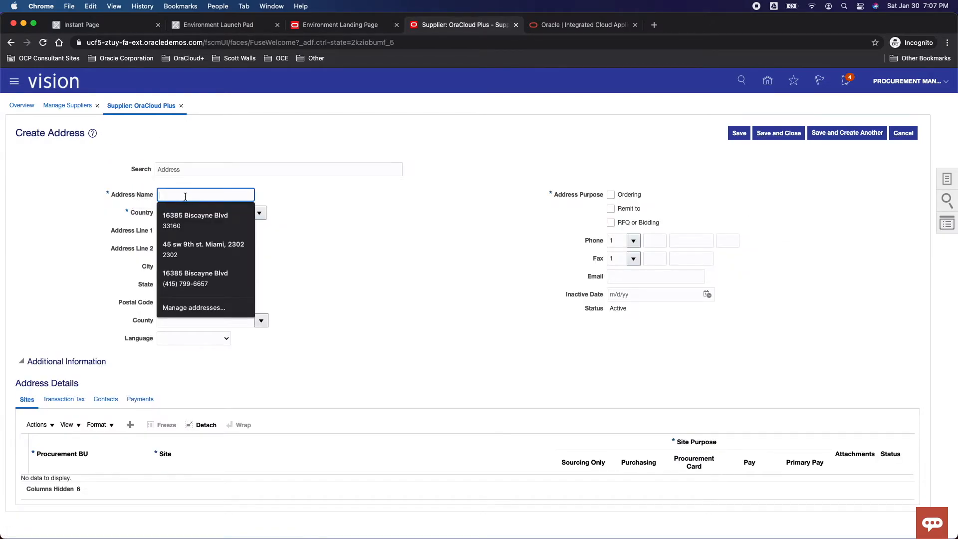
{"action": "type", "text": "main"}
{"action": "key", "text": "Tab"}
{"action": "key", "text": "Tab"}
{"action": "type", "text": "123 Main"}
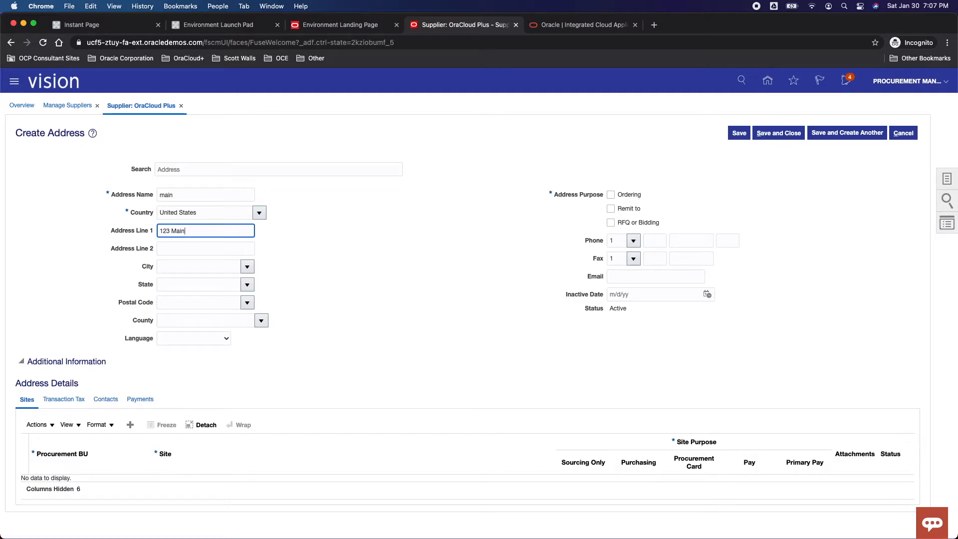
Step: Fill in the address's street, city, state, postal code and county from the saved address suggestion
{"action": "left_click", "coordinate": [194, 269]}
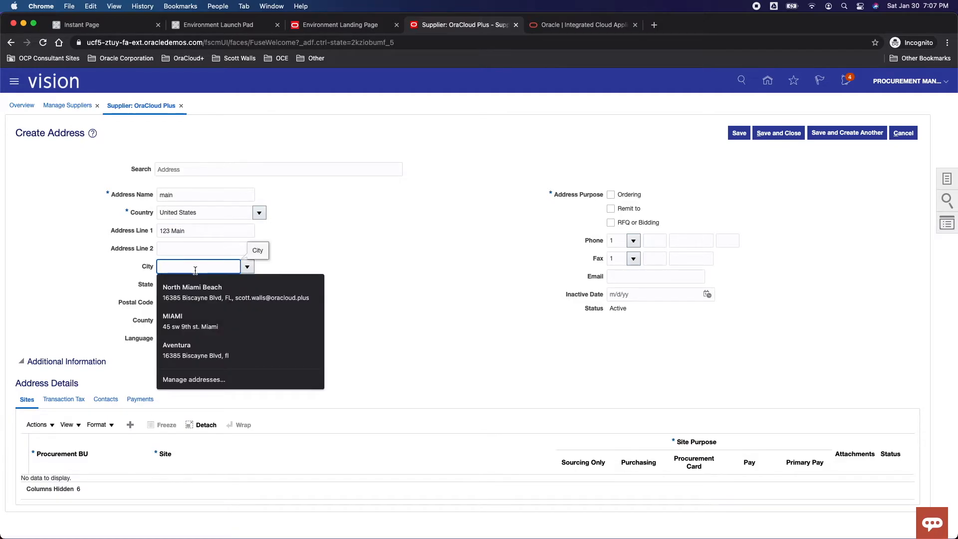
{"action": "left_click", "coordinate": [197, 285]}
{"action": "left_click", "coordinate": [197, 269]}
{"action": "left_click", "coordinate": [201, 282]}
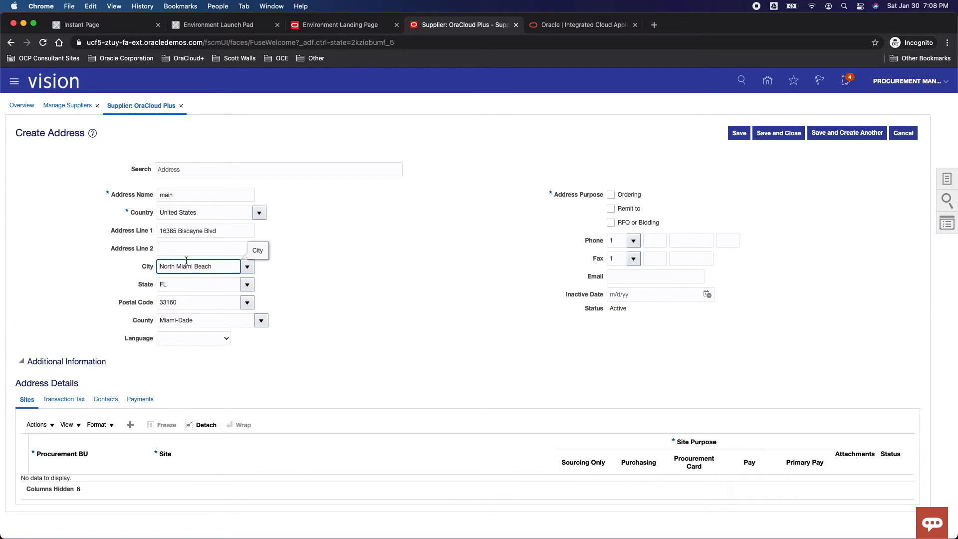
{"action": "key", "text": "Tab"}
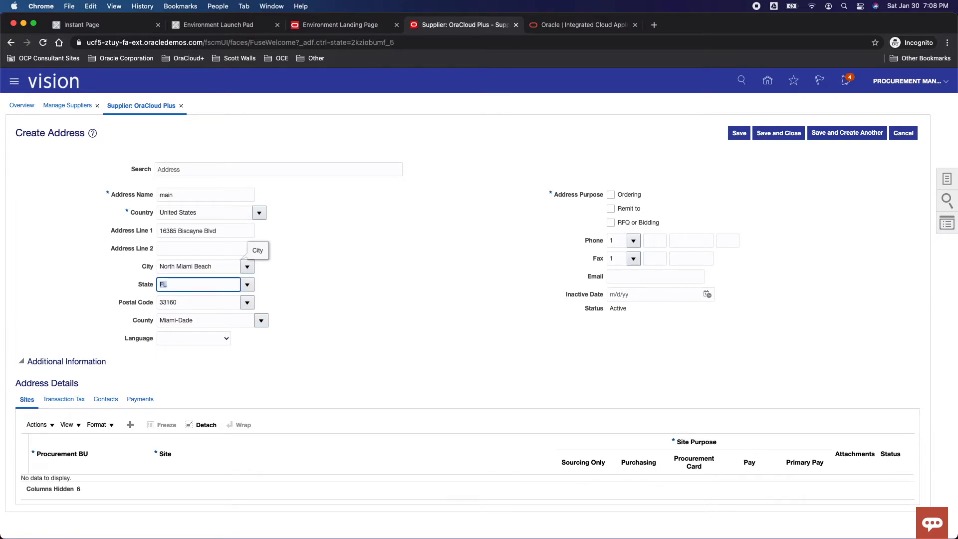
{"action": "left_click", "coordinate": [160, 302]}
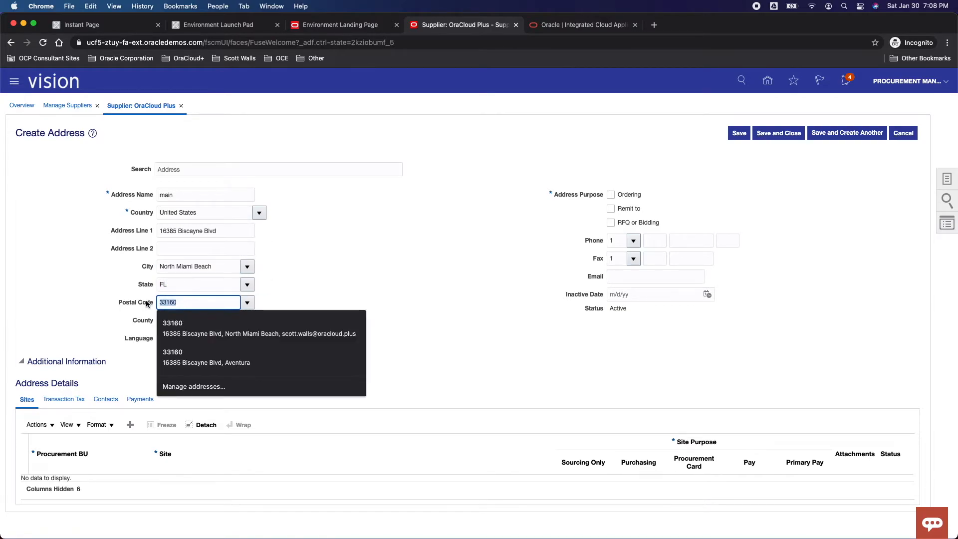
{"action": "left_click", "coordinate": [352, 256]}
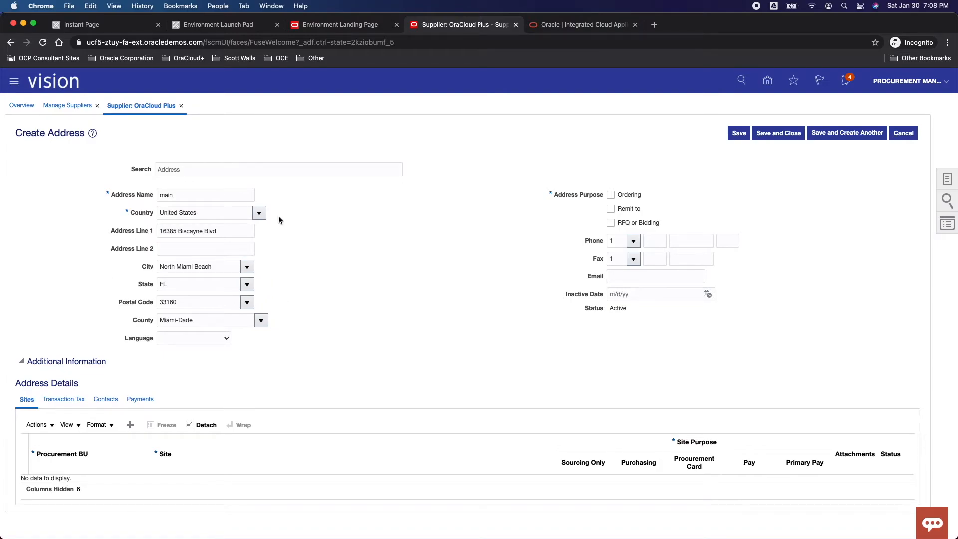
Step: Assign the Ordering, Remit to and RFQ or Bidding purposes to the address, then save and close it
{"action": "left_click", "coordinate": [629, 199]}
{"action": "left_click", "coordinate": [630, 209]}
{"action": "left_click", "coordinate": [633, 223]}
{"action": "left_click", "coordinate": [789, 134]}
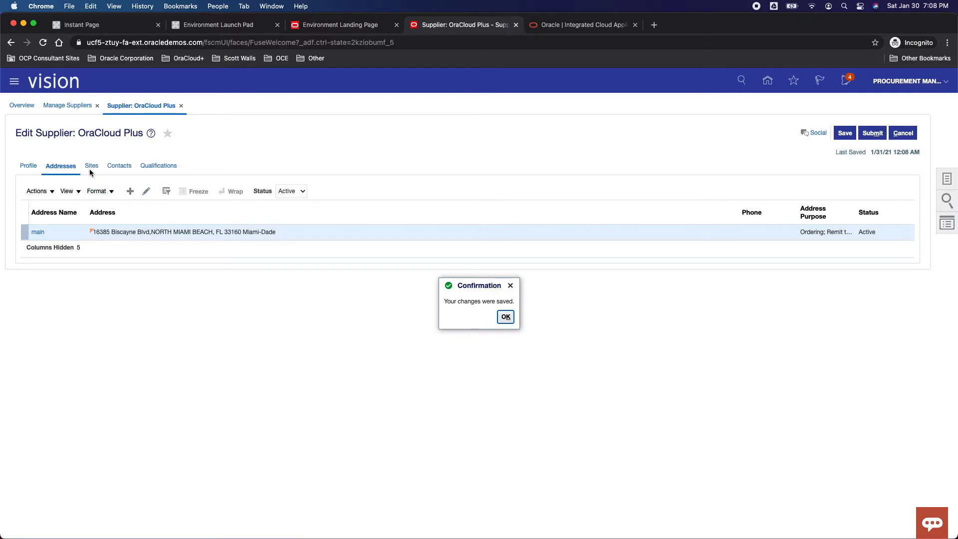
Step: Create a supplier site for US1 Business Unit from the address main, keeping main as the site name and the Purchasing and Pay purposes, and save it
{"action": "left_click", "coordinate": [507, 318]}
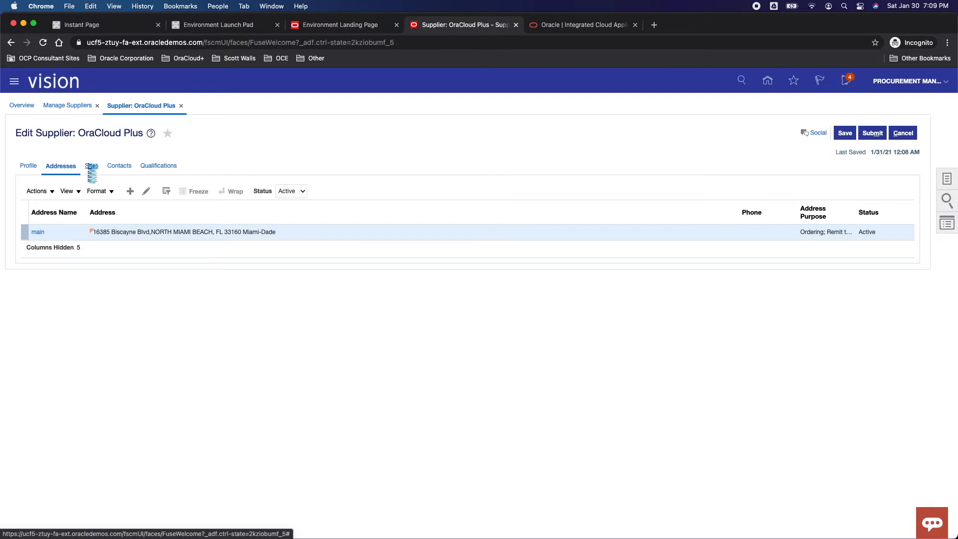
{"action": "left_click", "coordinate": [130, 194]}
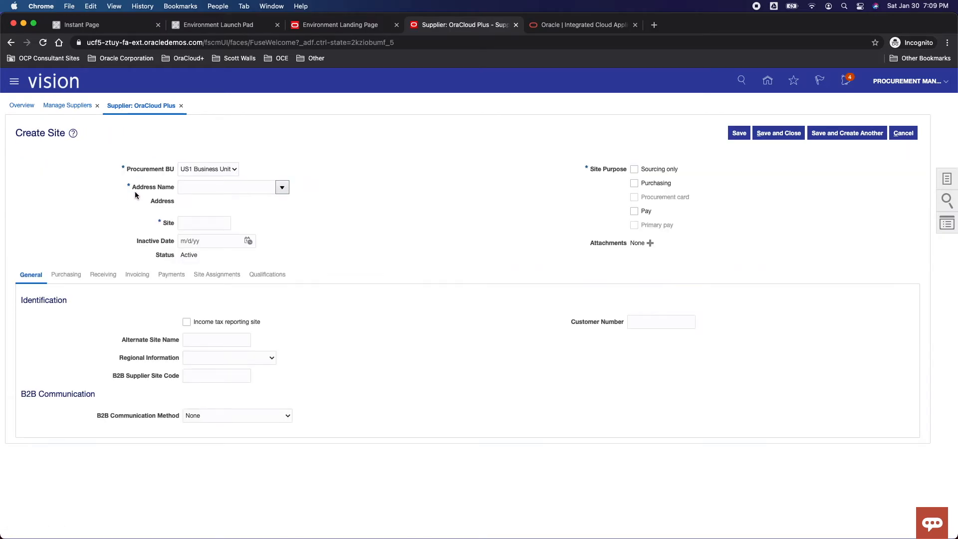
{"action": "left_click", "coordinate": [282, 187]}
{"action": "left_click", "coordinate": [285, 200]}
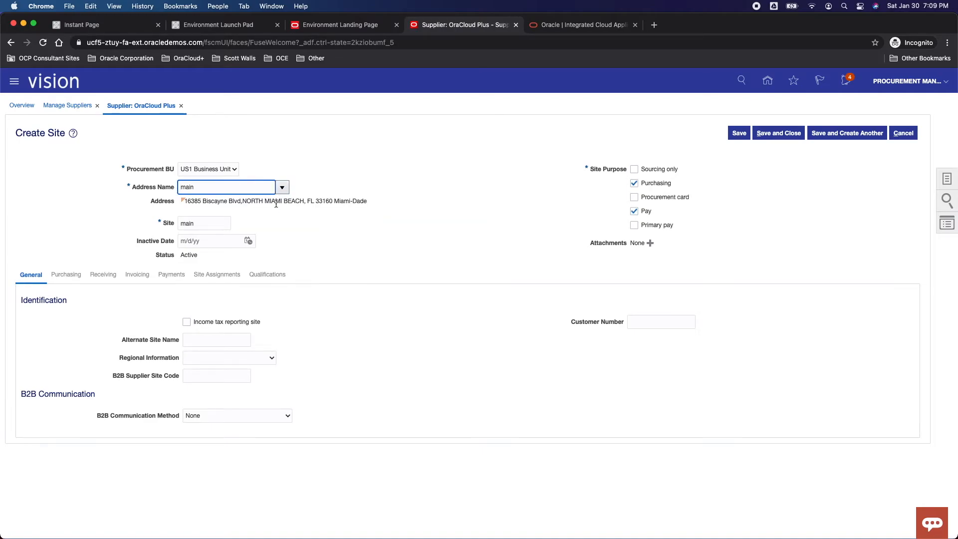
{"action": "left_click", "coordinate": [172, 220]}
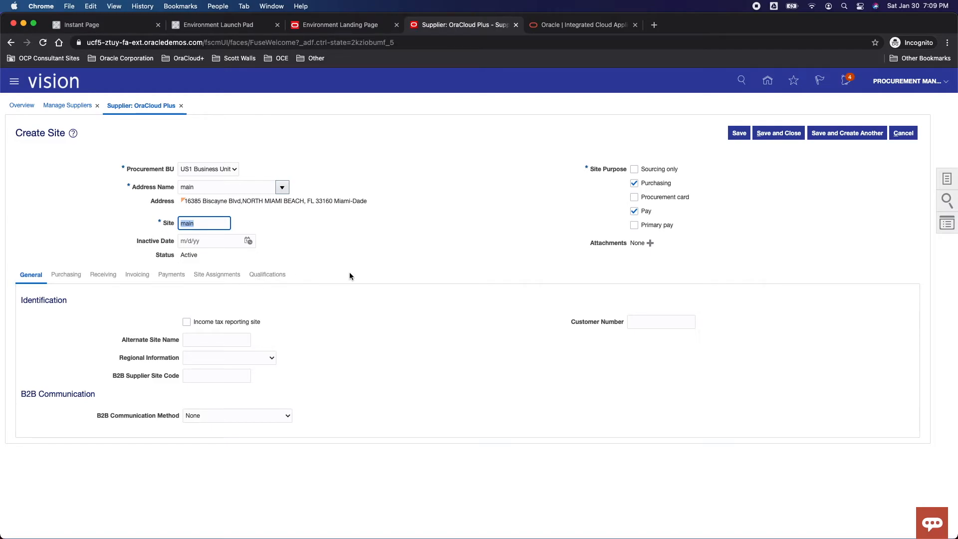
{"action": "left_click", "coordinate": [740, 133]}
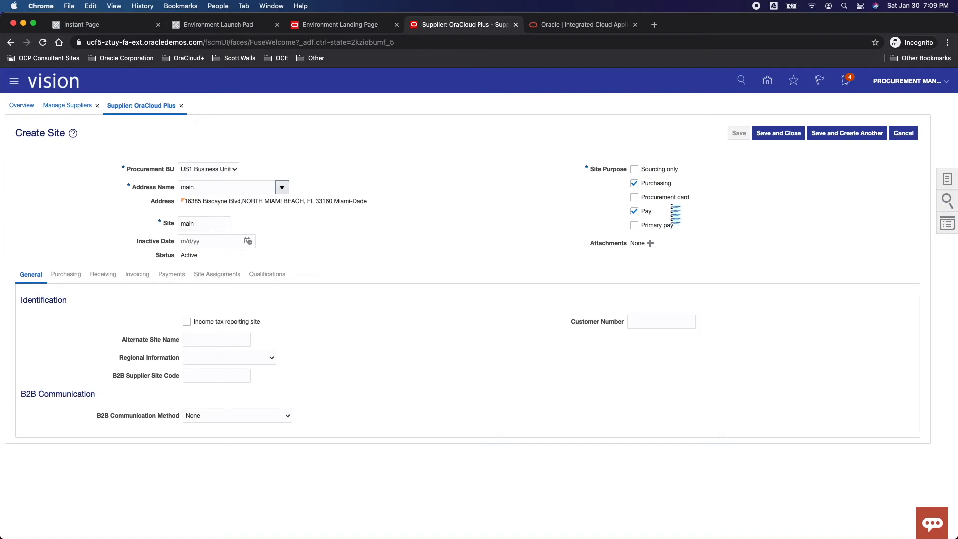
Step: Add a site assignment with US1 Business Unit as both client and bill-to business unit, then save and close the site
{"action": "left_click", "coordinate": [229, 268]}
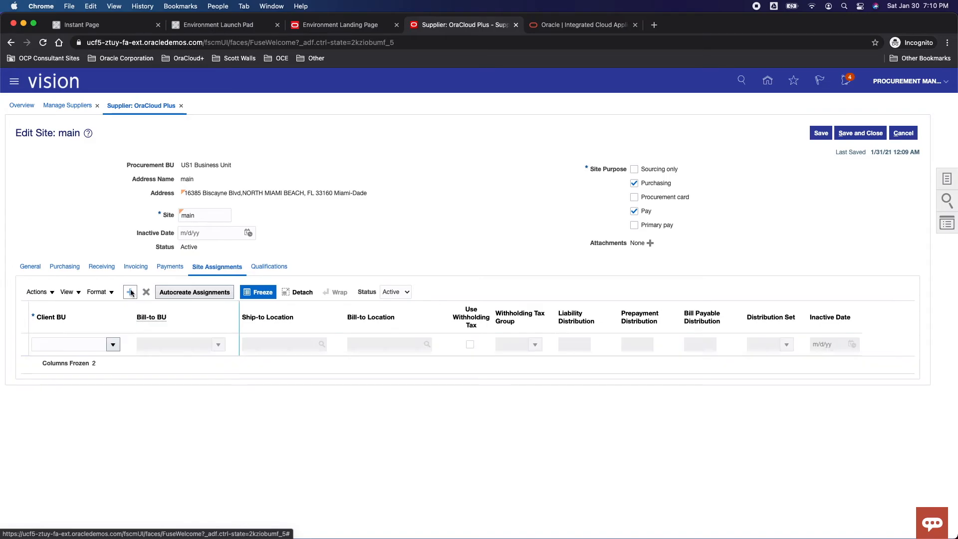
{"action": "left_click", "coordinate": [111, 345]}
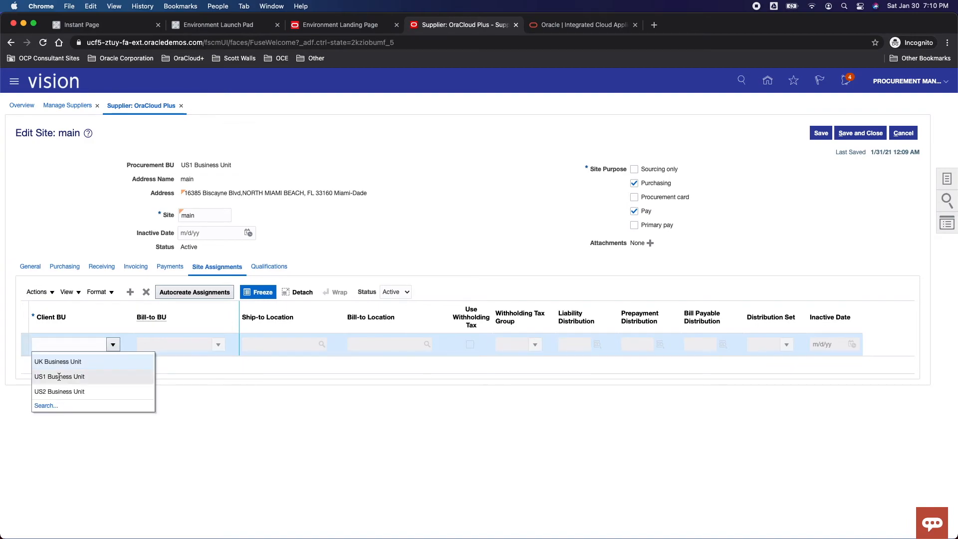
{"action": "left_click", "coordinate": [49, 377]}
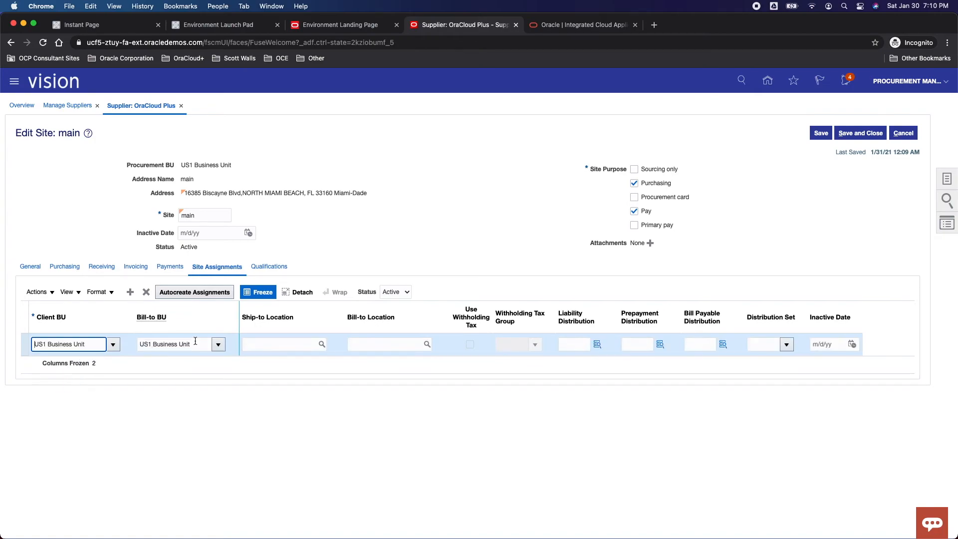
{"action": "left_click", "coordinate": [852, 140]}
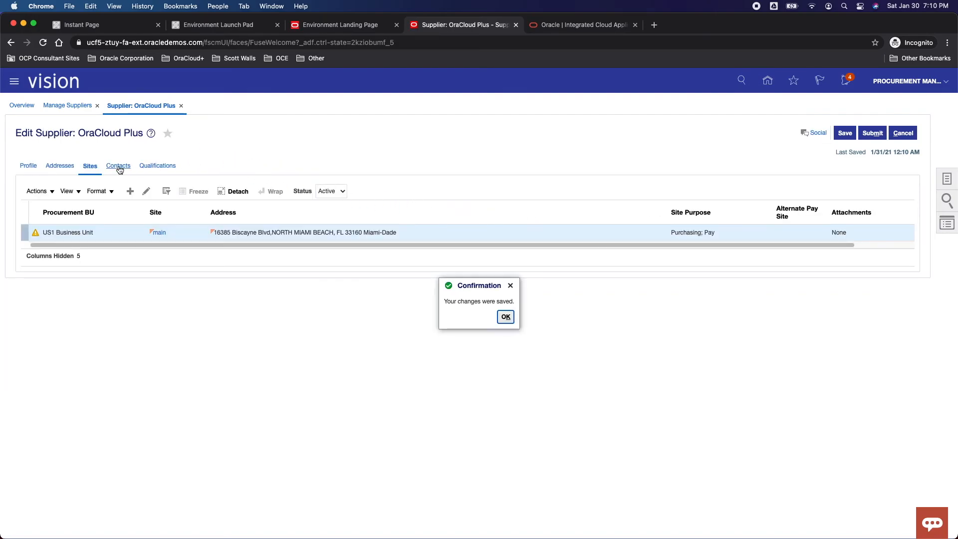
Step: View the supplier's contacts without adding any, then submit the supplier and dismiss the confirmation
{"action": "left_click", "coordinate": [120, 167]}
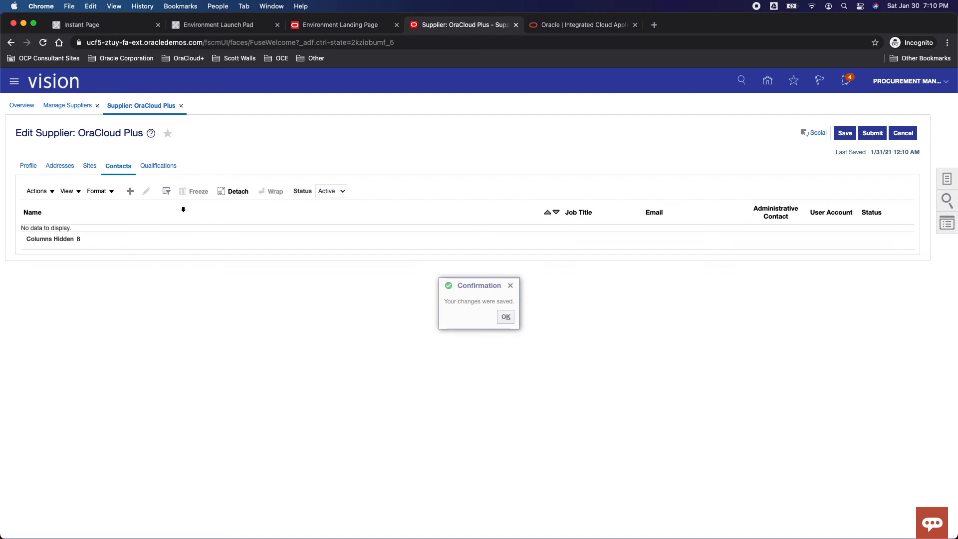
{"action": "left_click", "coordinate": [508, 318]}
{"action": "left_click", "coordinate": [872, 133]}
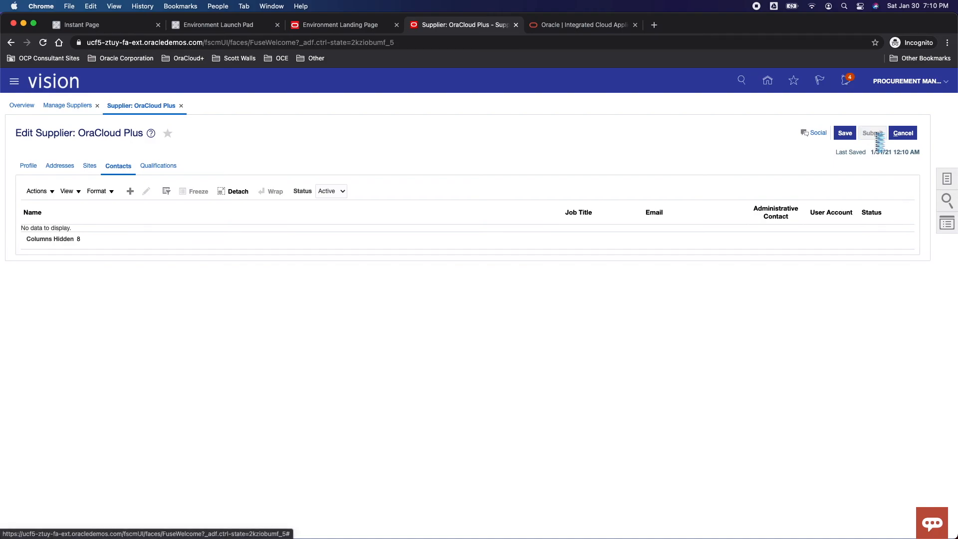
{"action": "left_click_drag", "start_coordinate": [89, 133], "coordinate": [141, 135]}
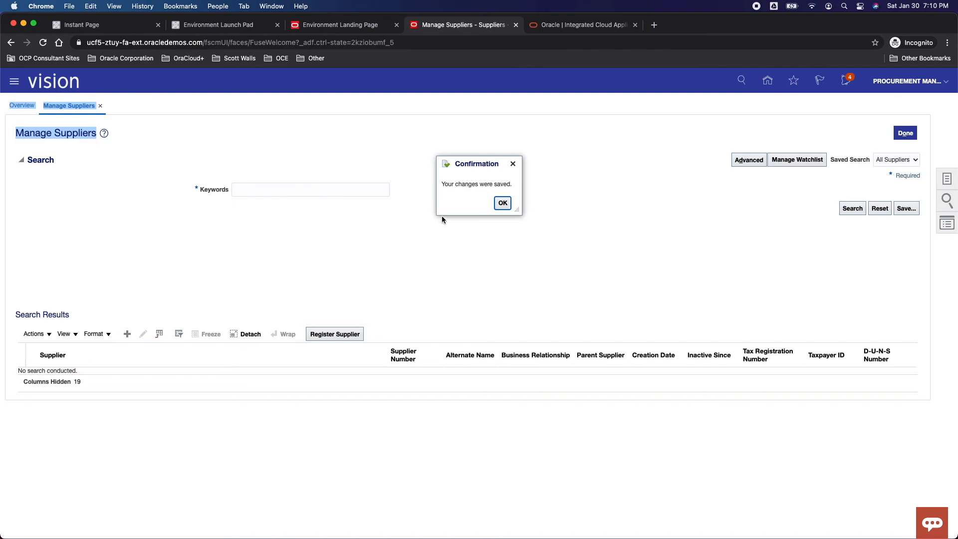
{"action": "left_click", "coordinate": [504, 204]}
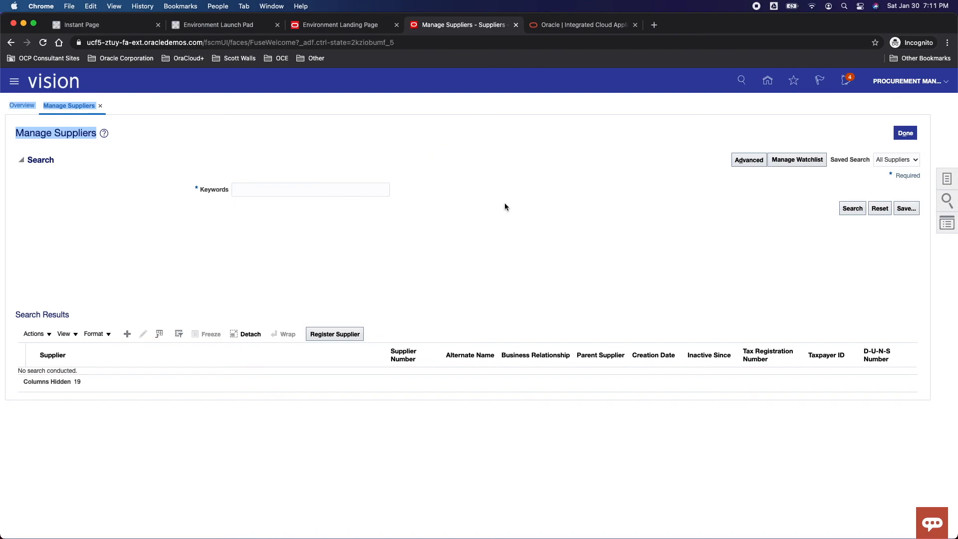